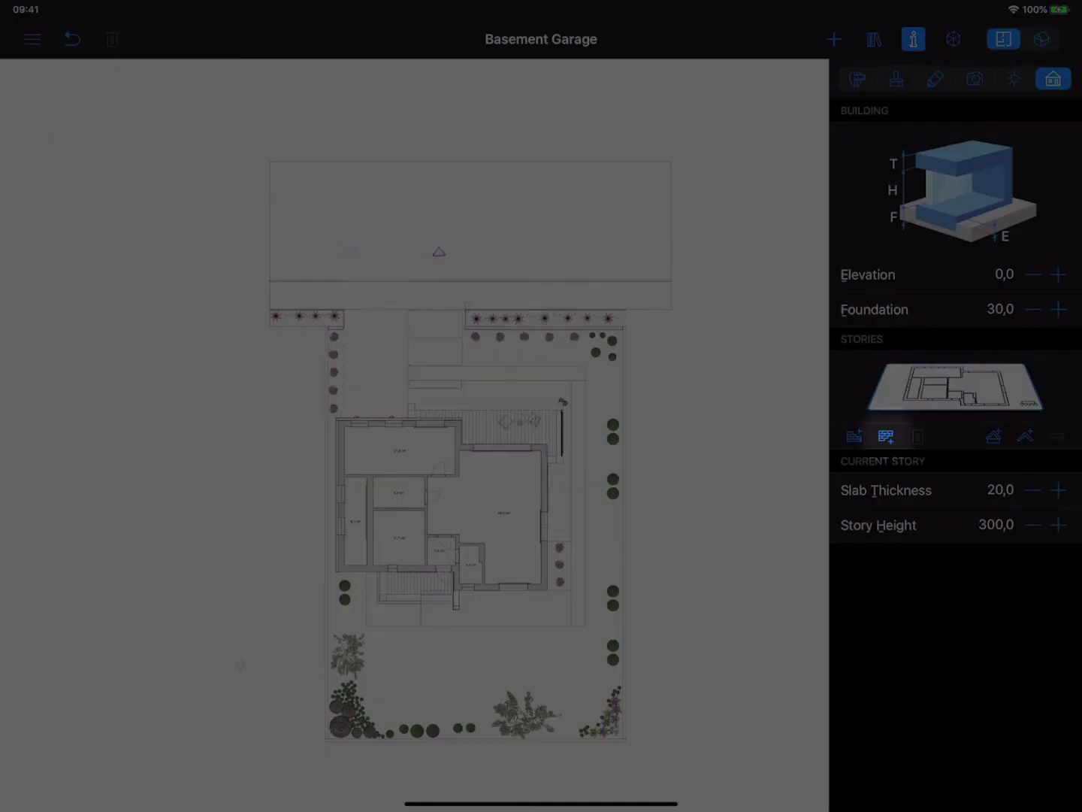
# Add a basement story and draw a 28.8 m² room at its top-left corner.
pyautogui.click(885, 436)
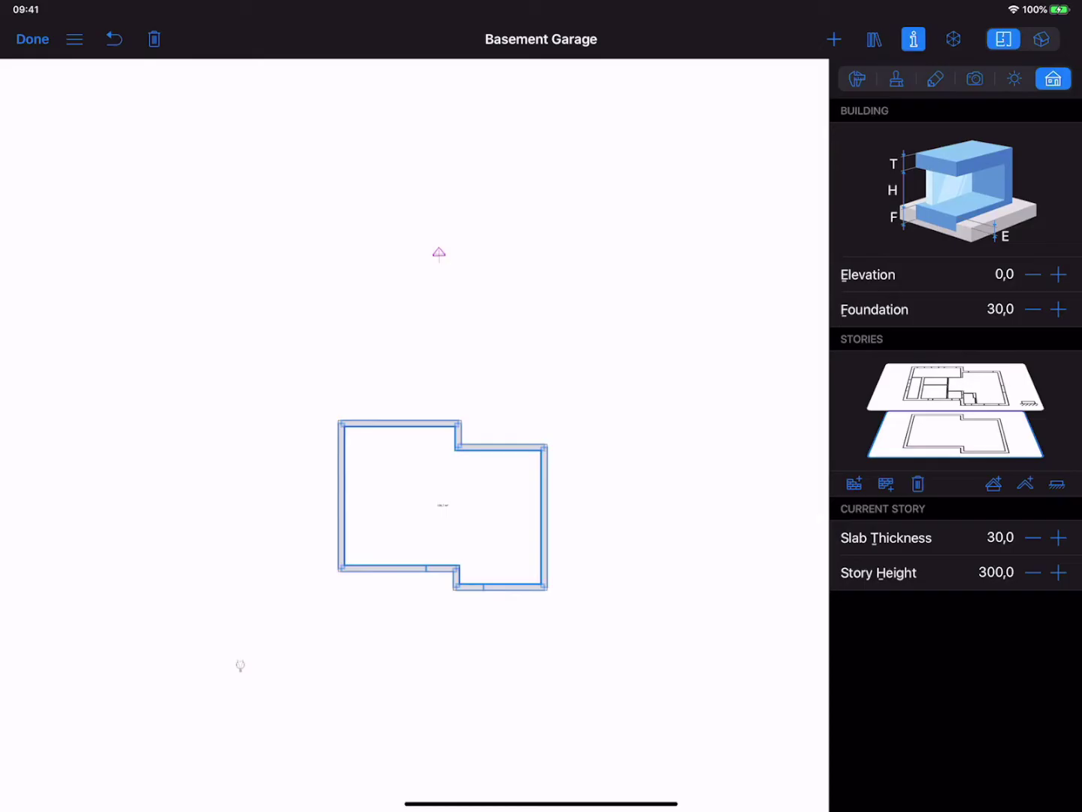
pyautogui.click(32, 39)
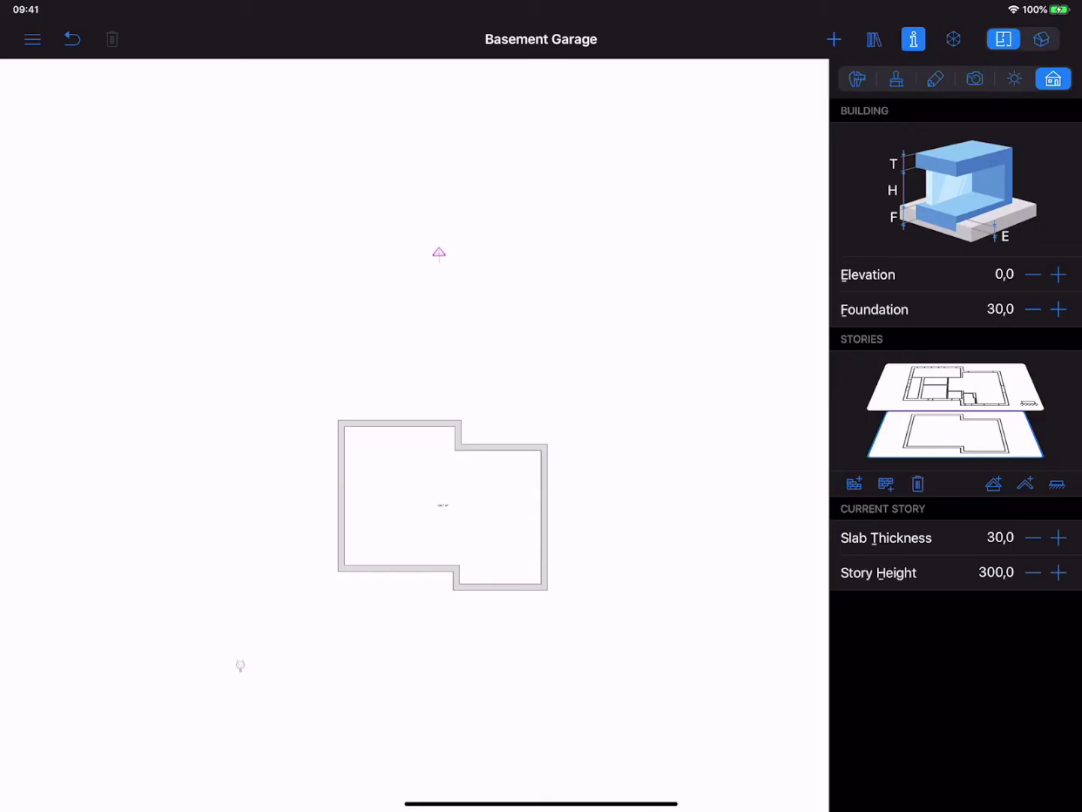
pyautogui.scroll(5, 397, 372)
pyautogui.scroll(2, 398, 372)
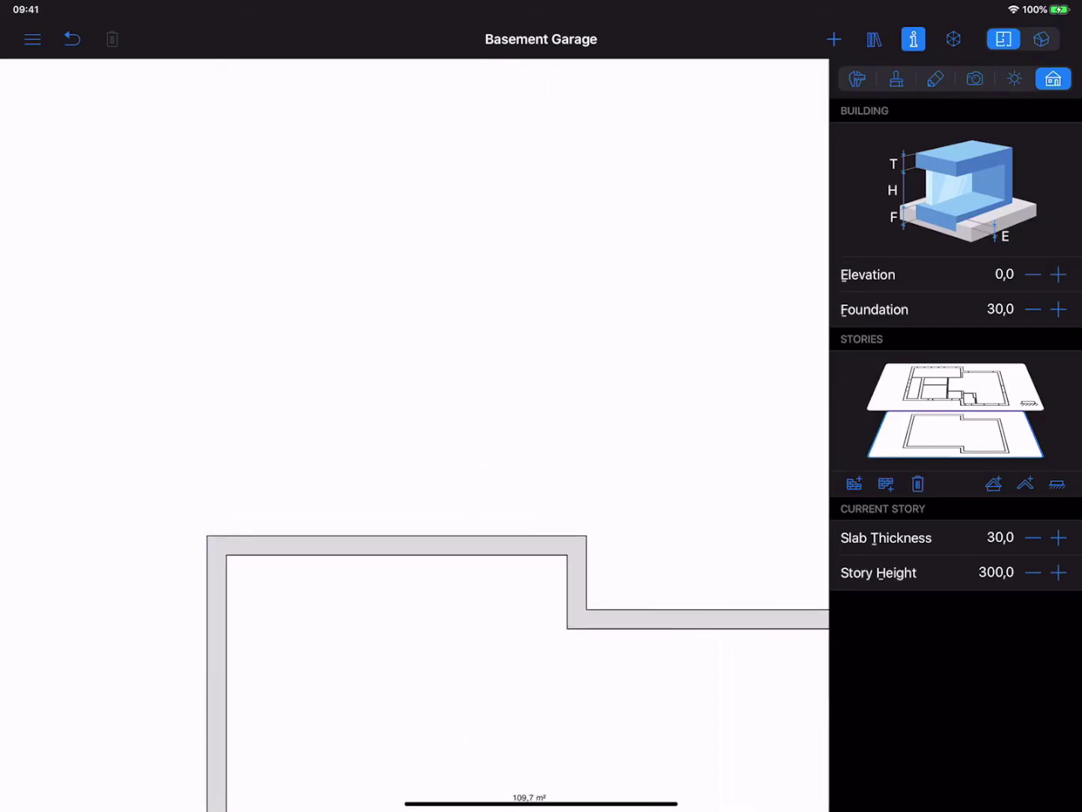
pyautogui.click(833, 39)
pyautogui.click(756, 135)
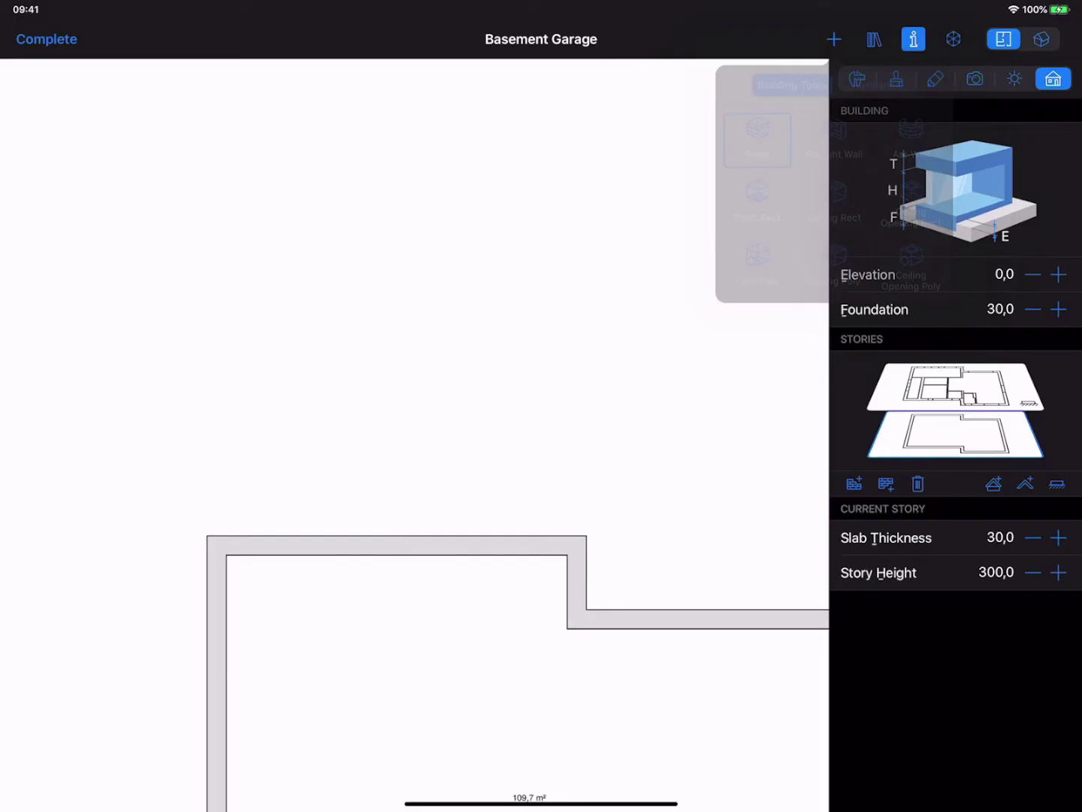
pyautogui.moveTo(207, 555); pyautogui.dragTo(462, 157)
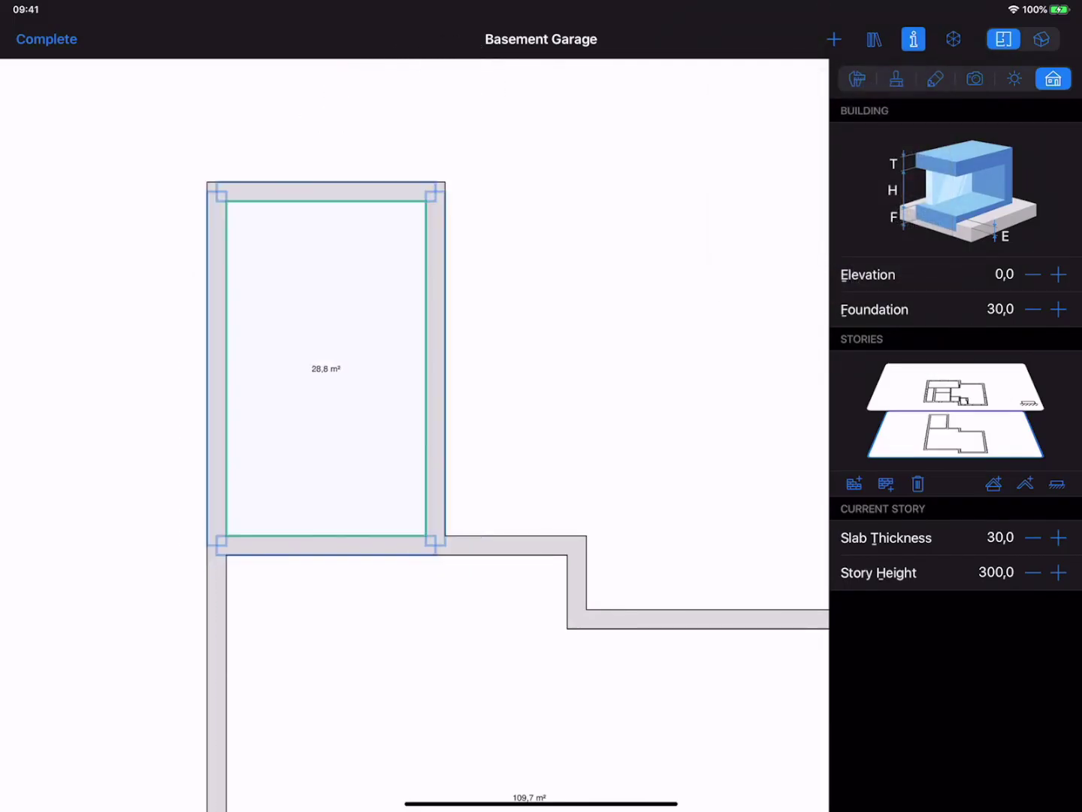
# Outline a rectangular ceiling opening over the new 28.8 m² room.
pyautogui.click(46, 39)
pyautogui.click(833, 39)
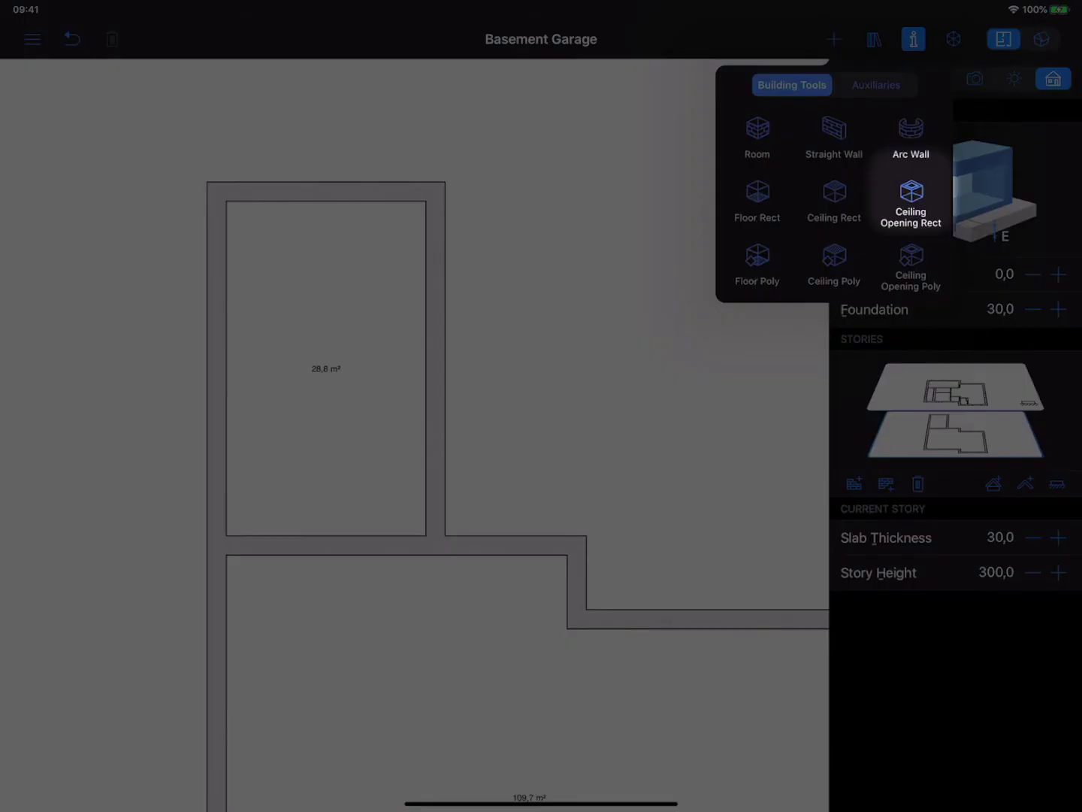
pyautogui.click(911, 203)
pyautogui.moveTo(208, 182)
pyautogui.mouseDown()
pyautogui.moveTo(436, 490)
pyautogui.moveTo(425, 535)
pyautogui.mouseUp()
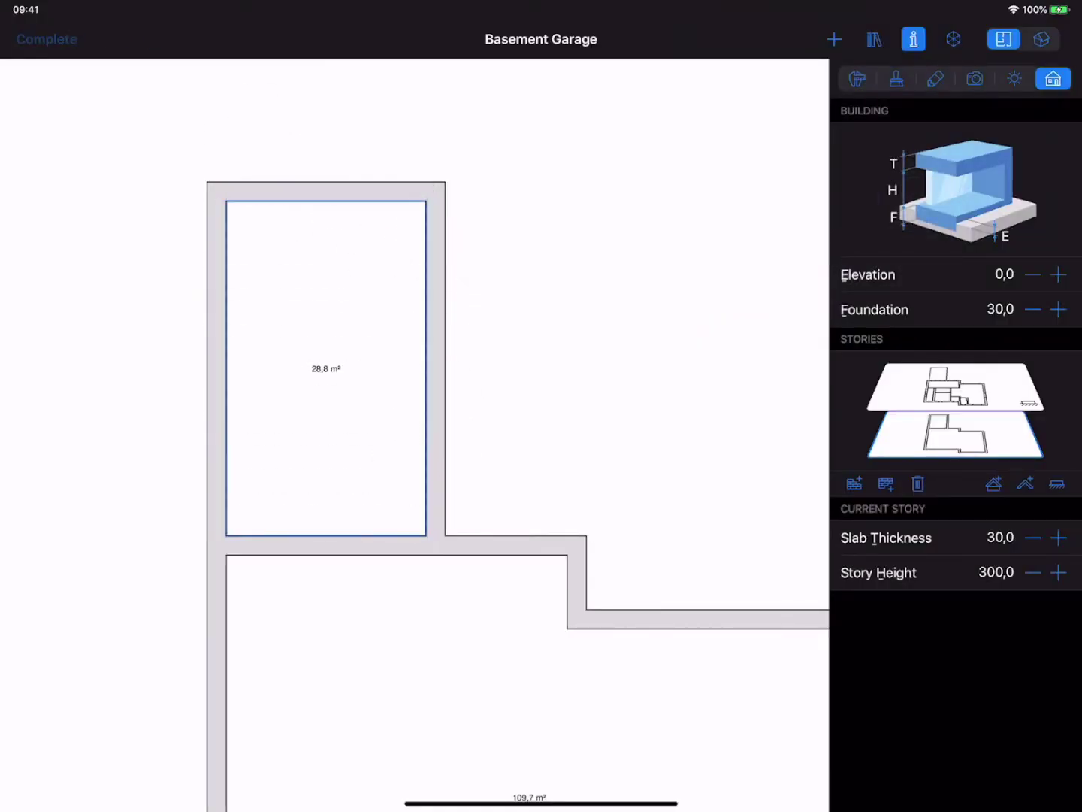
pyautogui.click(33, 39)
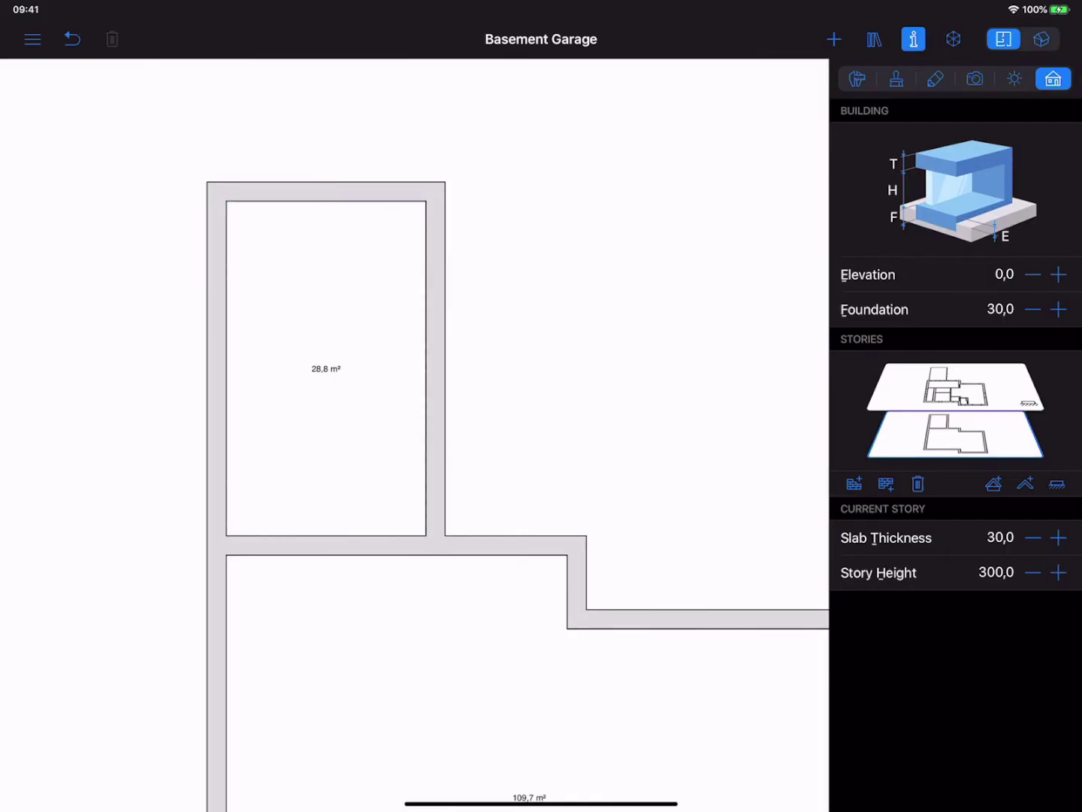
# Review the moulding shape options for the ceiling opening and the larger basement room.
pyautogui.click(326, 355)
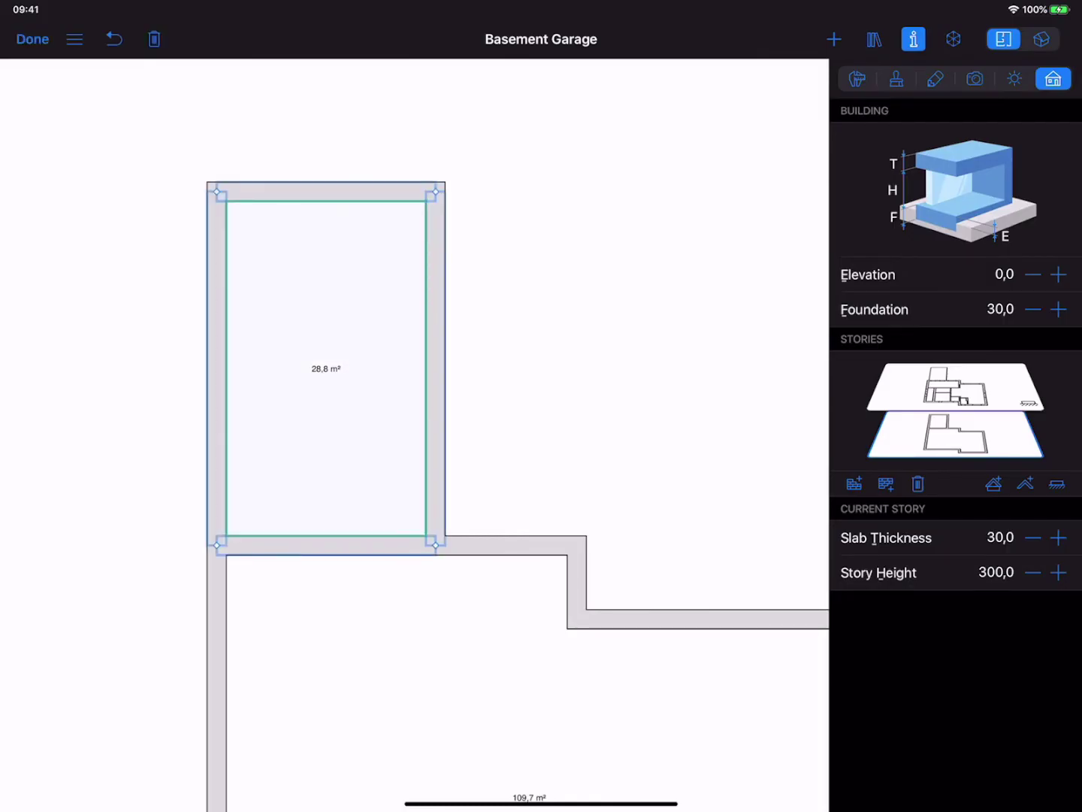
pyautogui.click(856, 79)
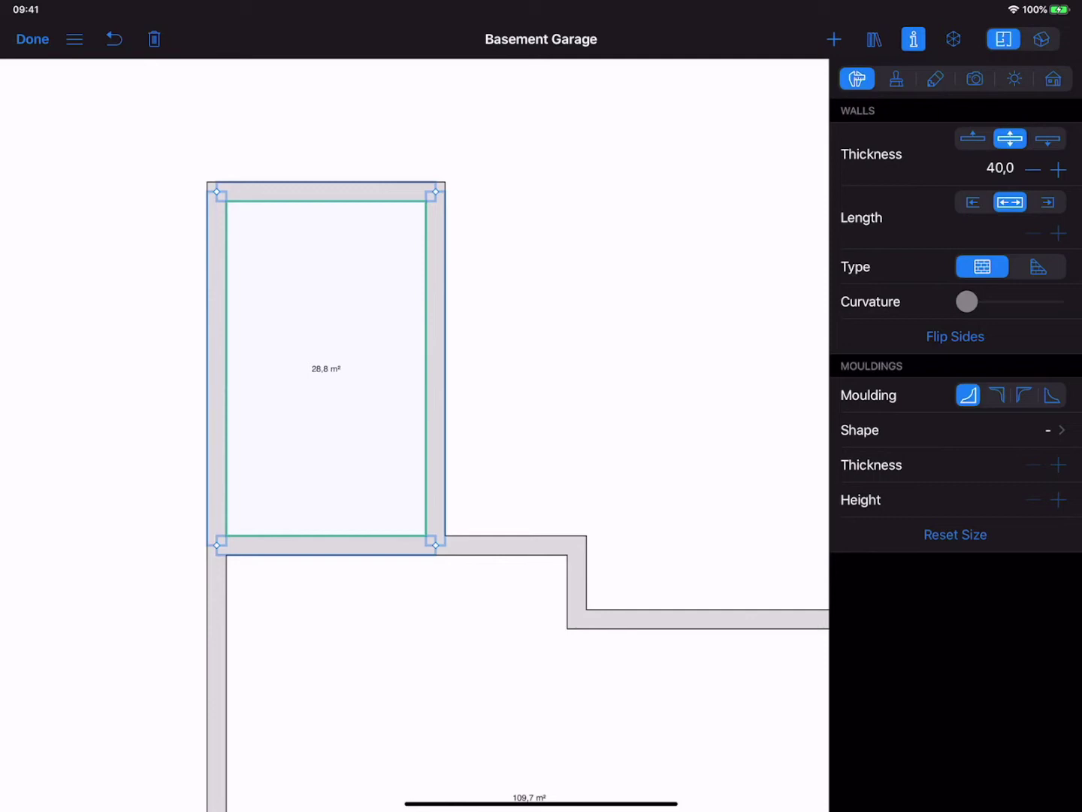
pyautogui.click(955, 429)
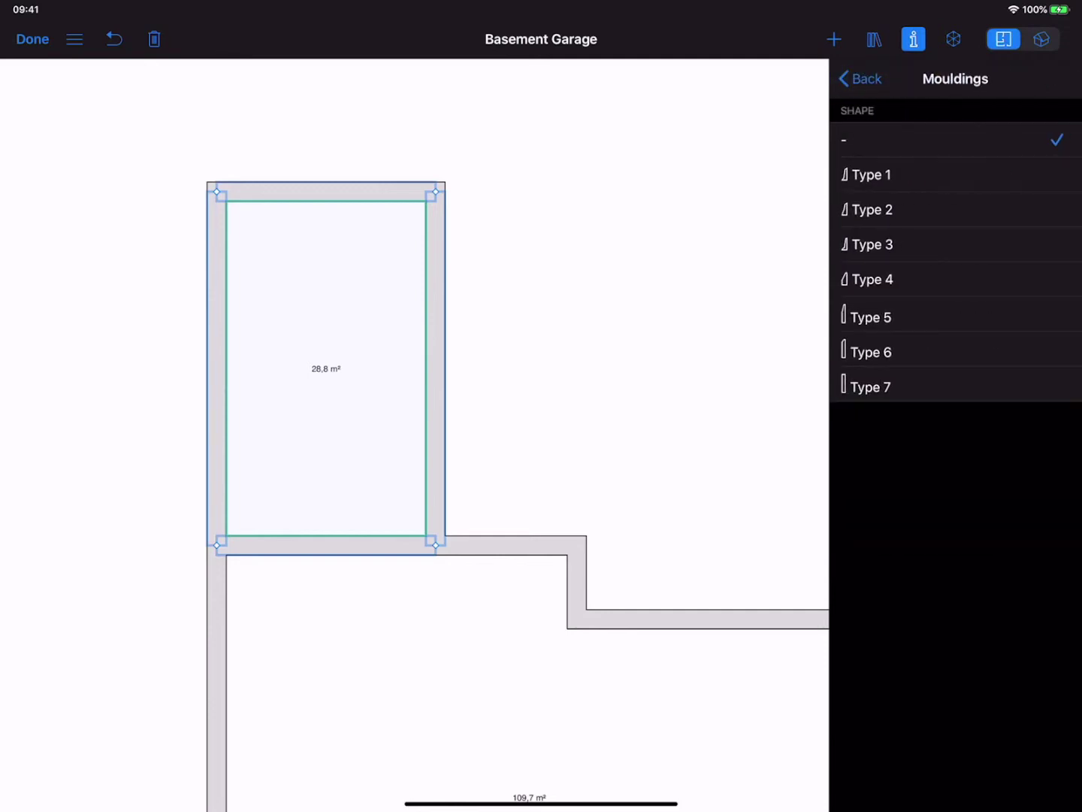
pyautogui.click(859, 79)
pyautogui.click(381, 676)
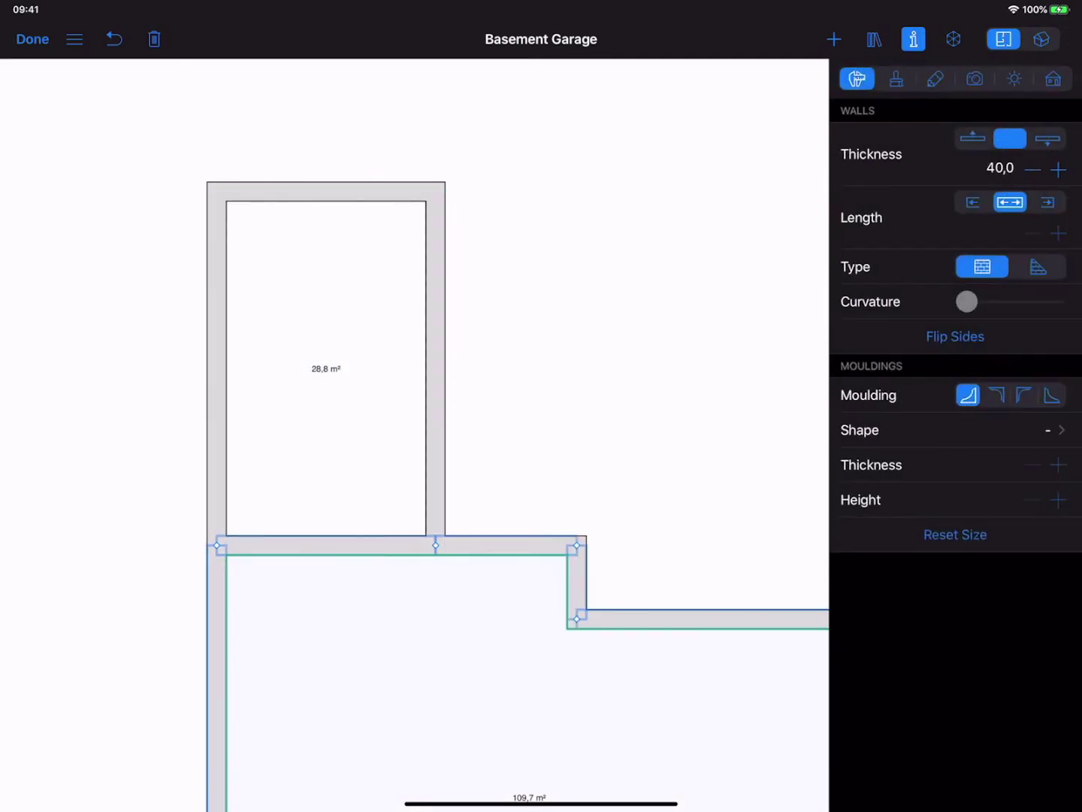
pyautogui.click(955, 429)
pyautogui.click(860, 79)
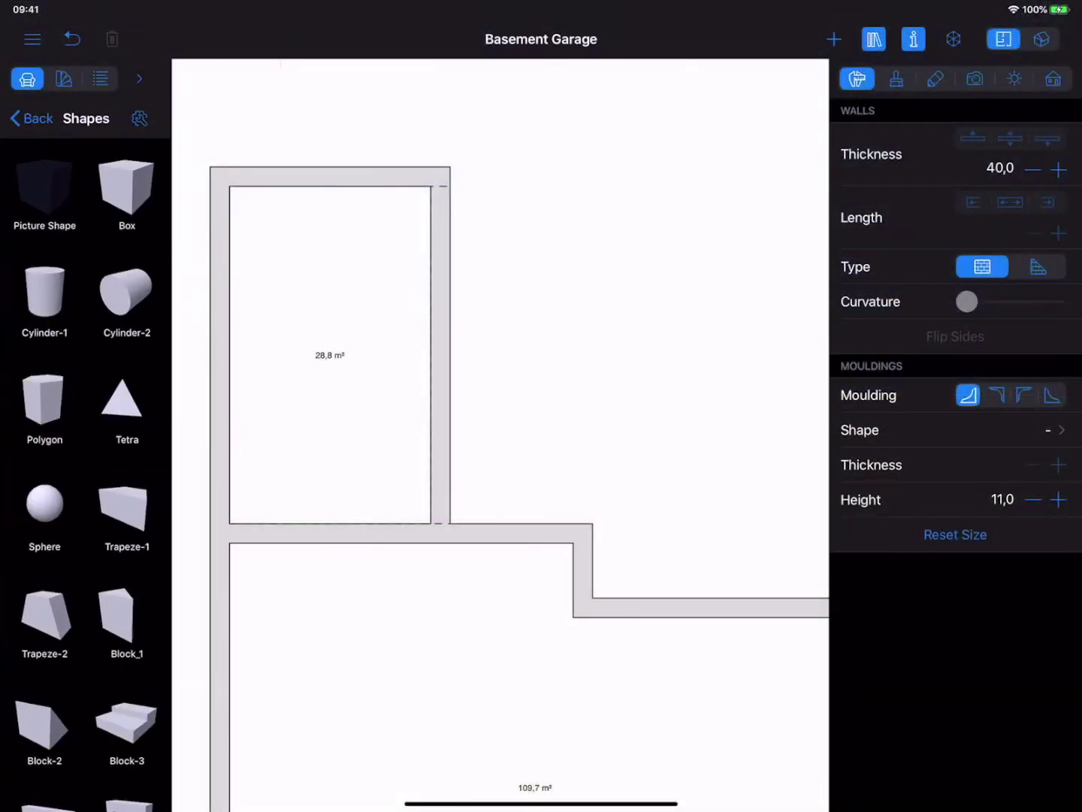
# Place a box in the room, rotated 180° and sized about 415 × 770 × 330 cm.
pyautogui.moveTo(44, 723)
pyautogui.mouseDown()
pyautogui.moveTo(343, 412)
pyautogui.moveTo(344, 457)
pyautogui.mouseUp()
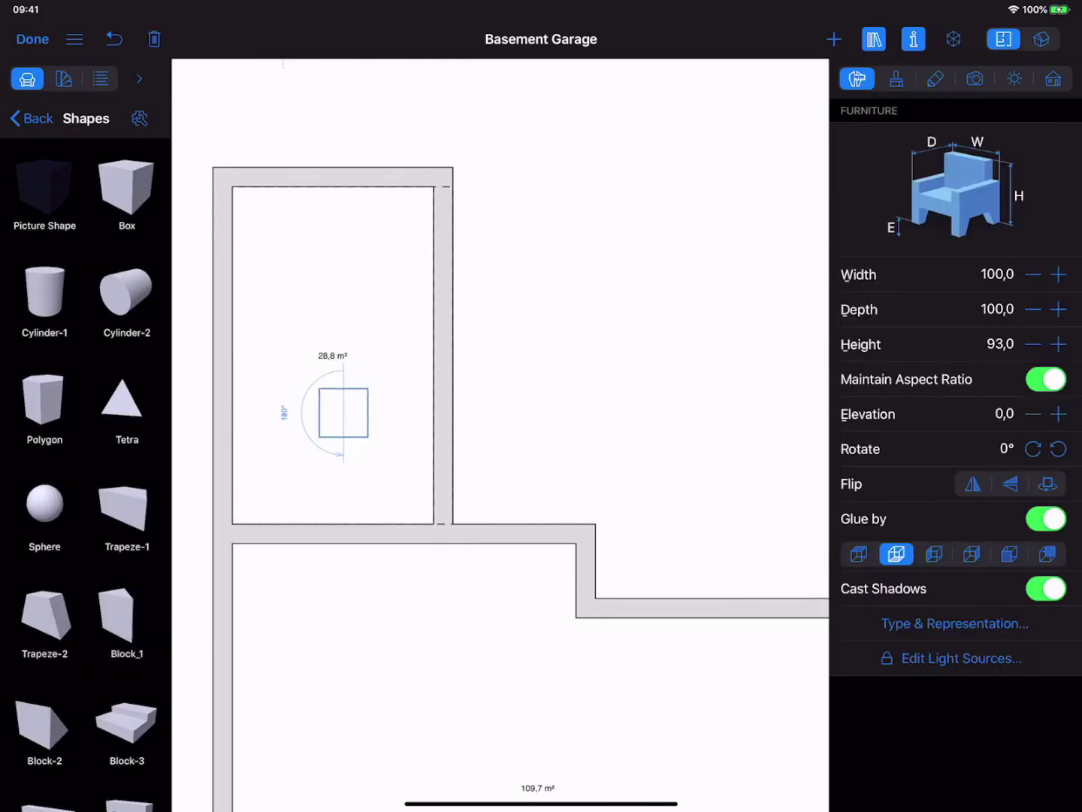
pyautogui.click(1046, 379)
pyautogui.click(997, 344)
pyautogui.write('30')
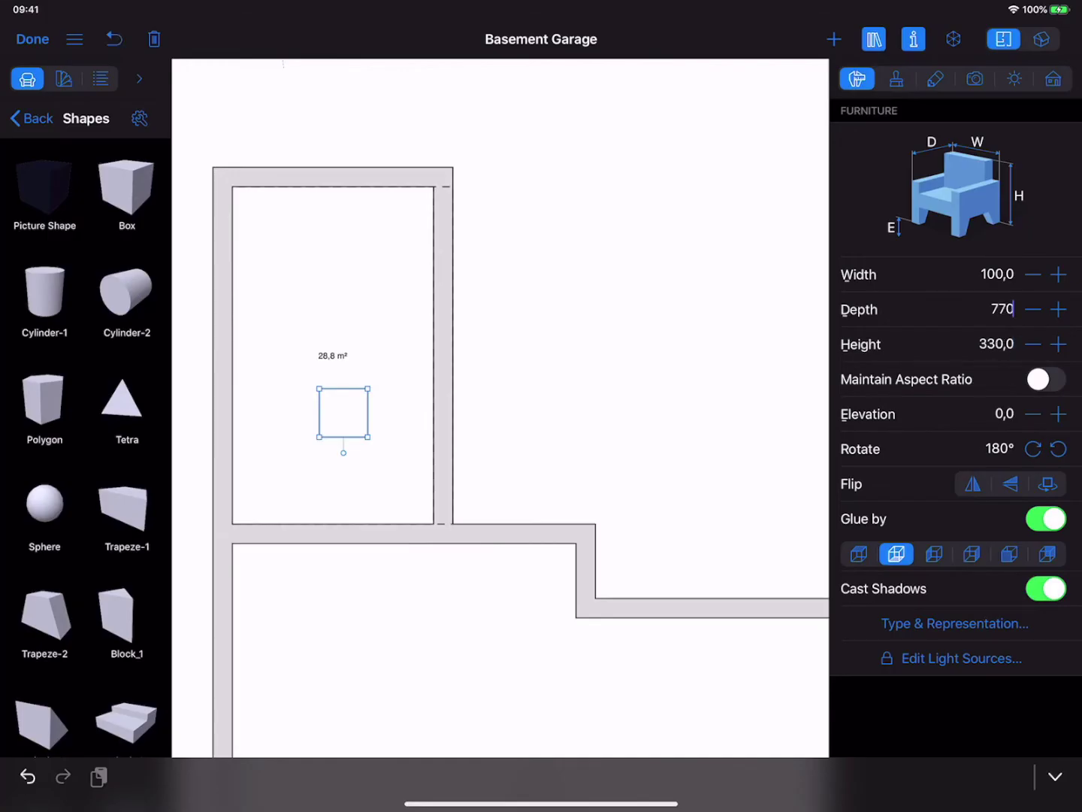
pyautogui.write('770')
pyautogui.press('Return')
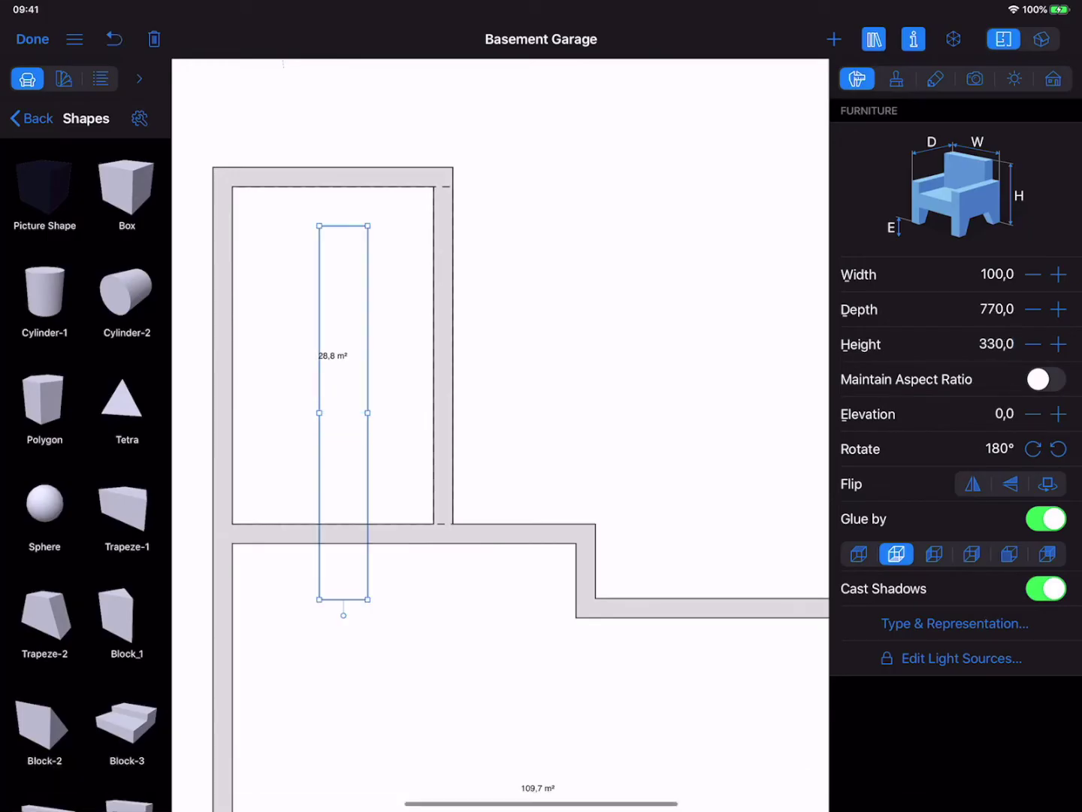
pyautogui.write('406')
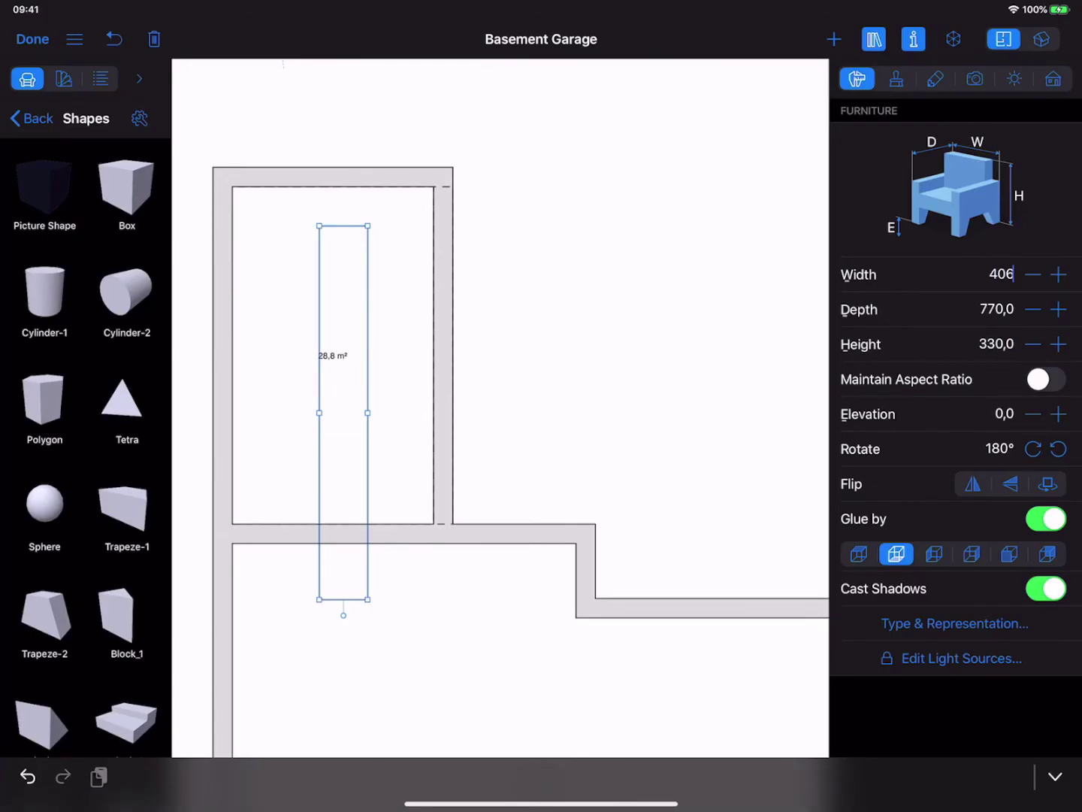
pyautogui.press('Return')
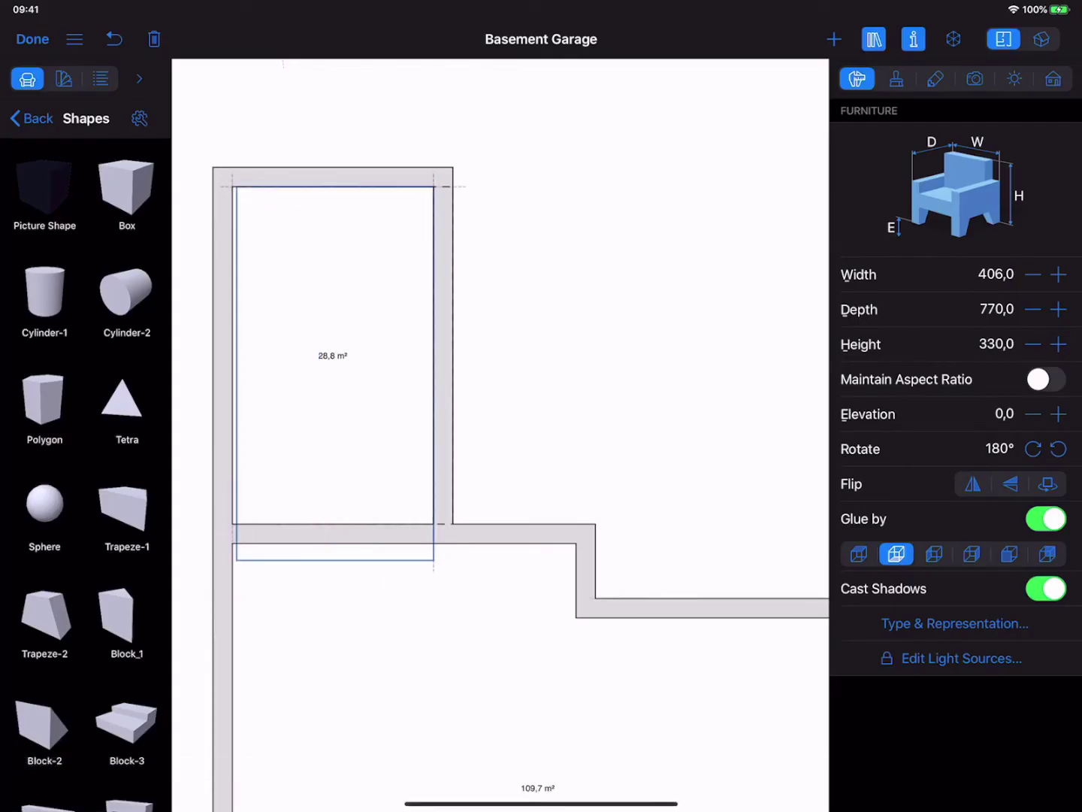
pyautogui.moveTo(429, 372); pyautogui.dragTo(430, 441)
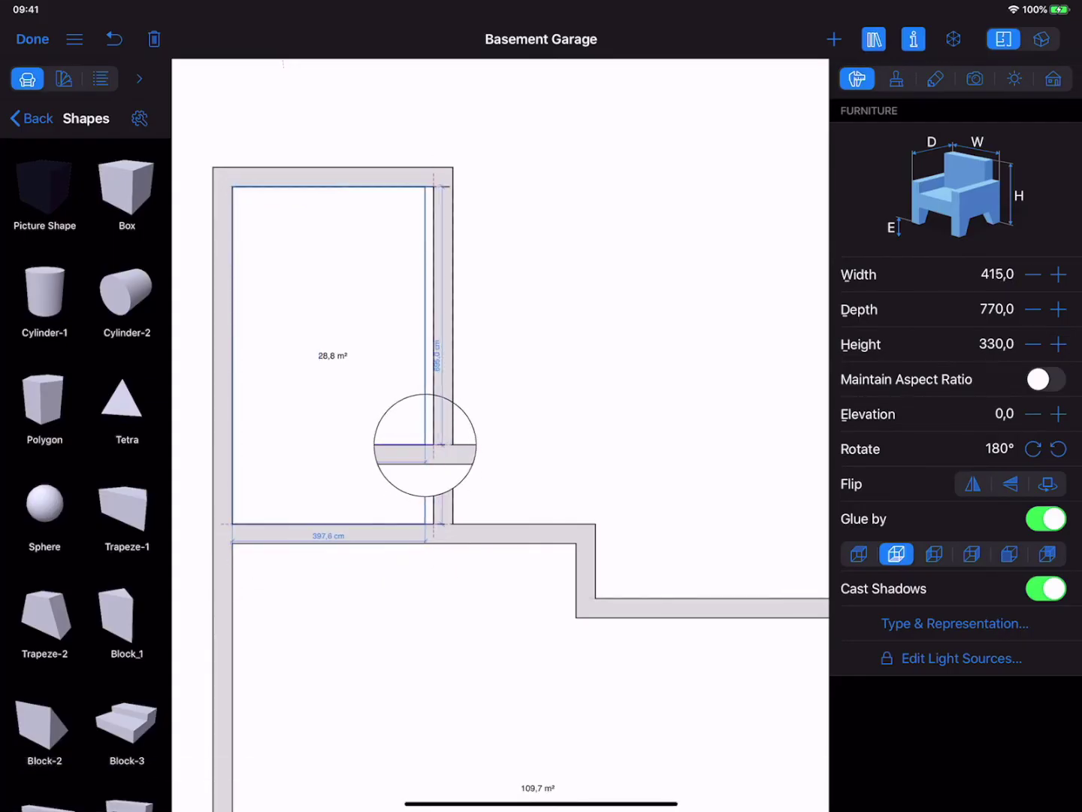
pyautogui.moveTo(434, 523); pyautogui.dragTo(434, 523)
# Set Roll garage door 4 into the dividing wall, about 319 × 281 cm wide.
pyautogui.click(33, 39)
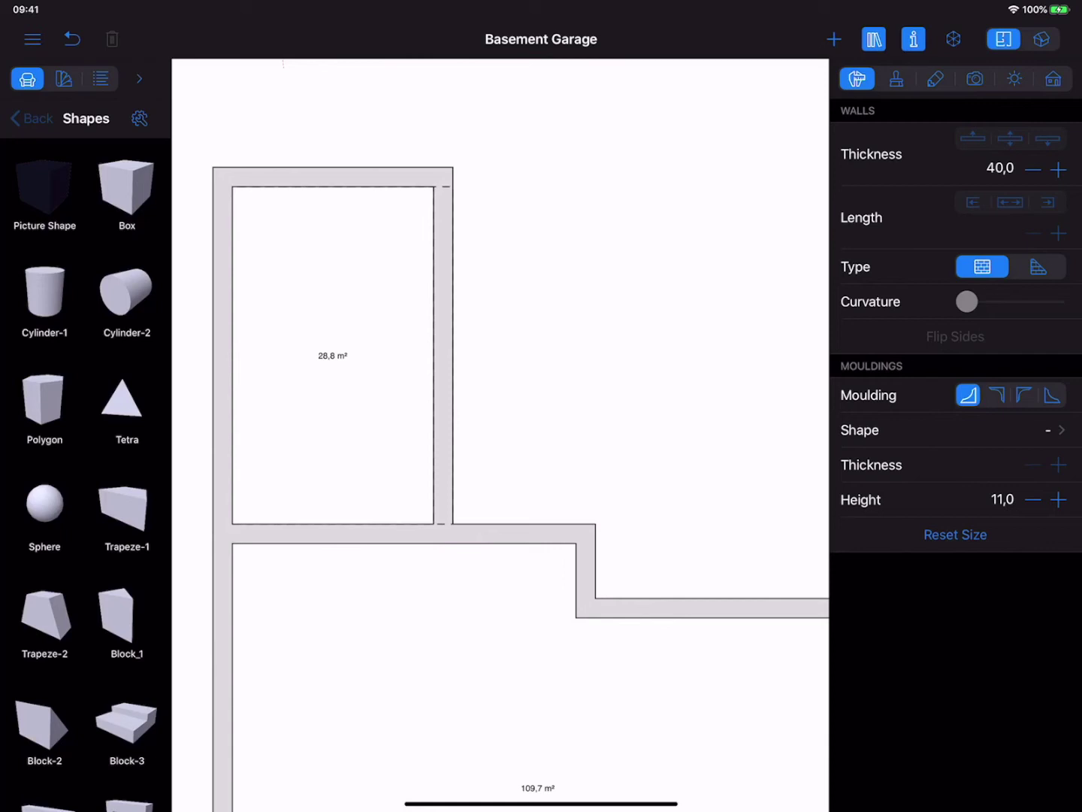
pyautogui.click(127, 393)
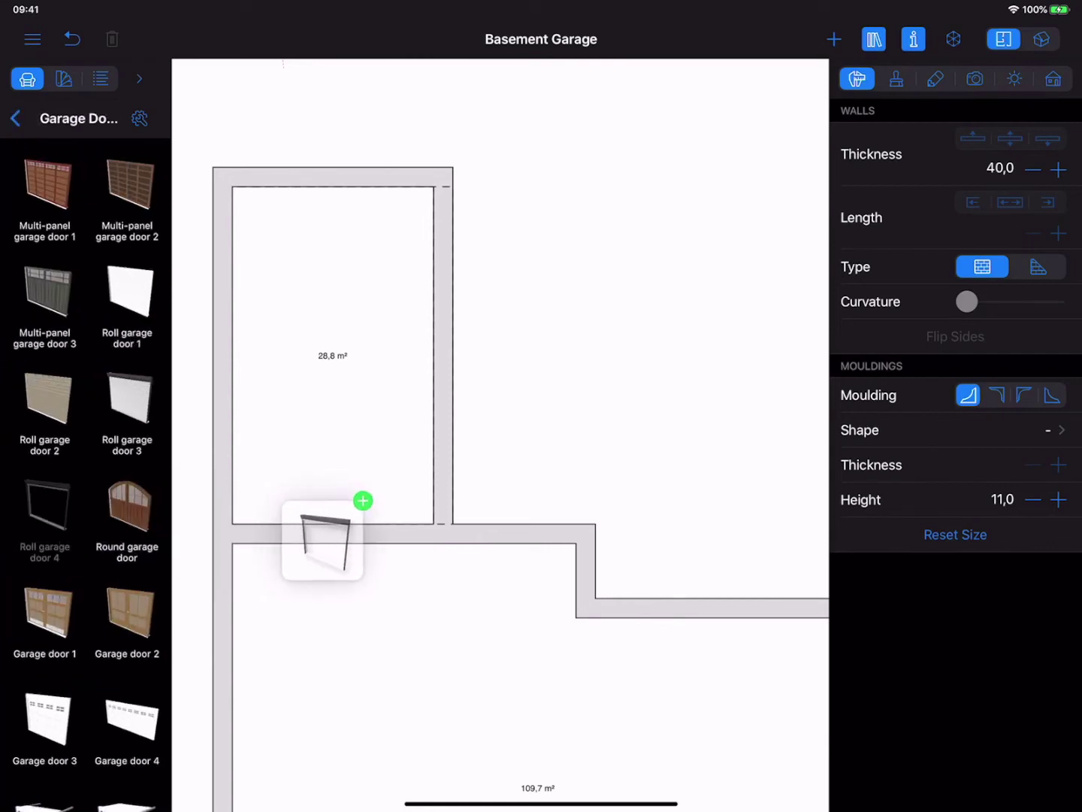
pyautogui.moveTo(46, 507); pyautogui.dragTo(338, 532)
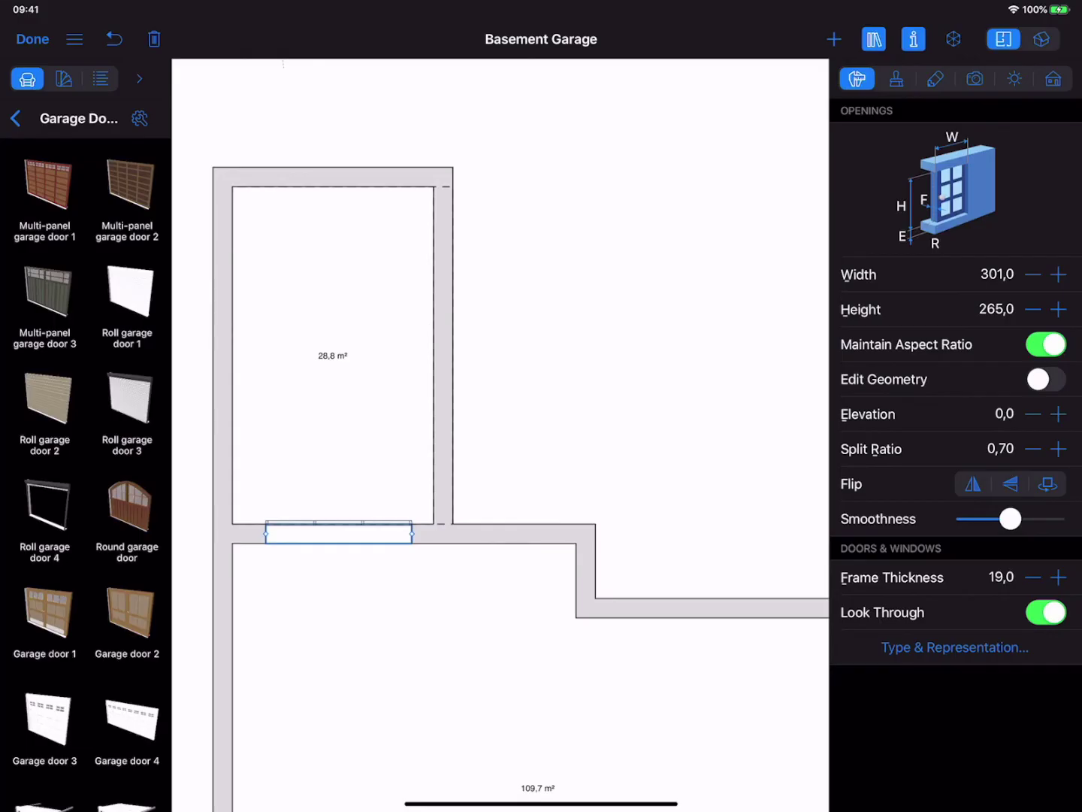
pyautogui.moveTo(265, 533); pyautogui.dragTo(257, 533)
# In 3D view, try Asphalt Brown, then pave the ramp floor with Asphalt White Sand.
pyautogui.click(32, 39)
pyautogui.click(1041, 38)
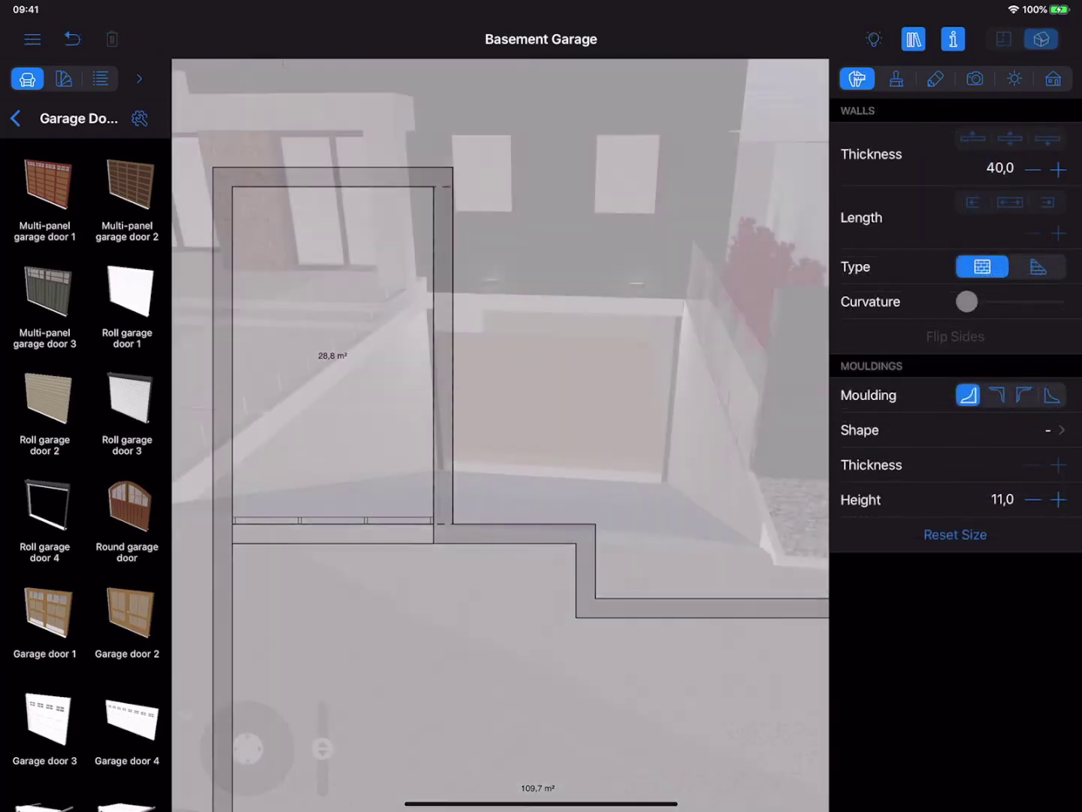
pyautogui.click(63, 79)
pyautogui.moveTo(127, 223)
pyautogui.mouseDown()
pyautogui.moveTo(357, 284)
pyautogui.moveTo(449, 487)
pyautogui.mouseUp()
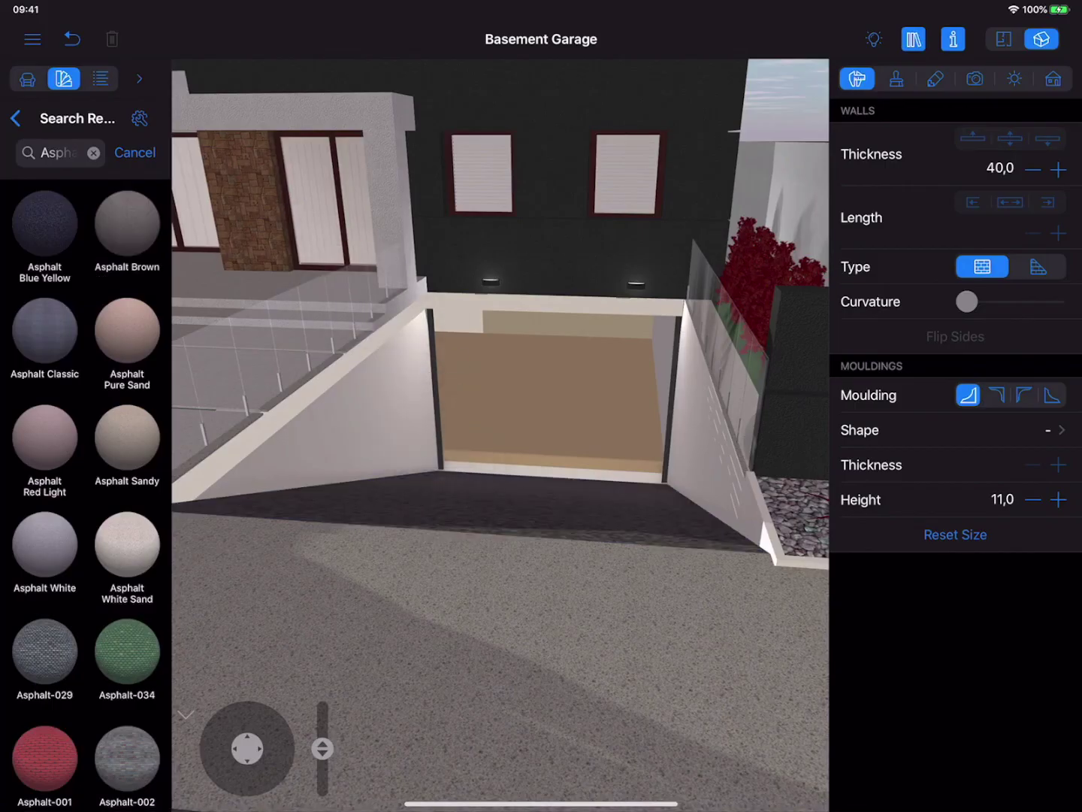
pyautogui.moveTo(126, 545); pyautogui.dragTo(476, 506)
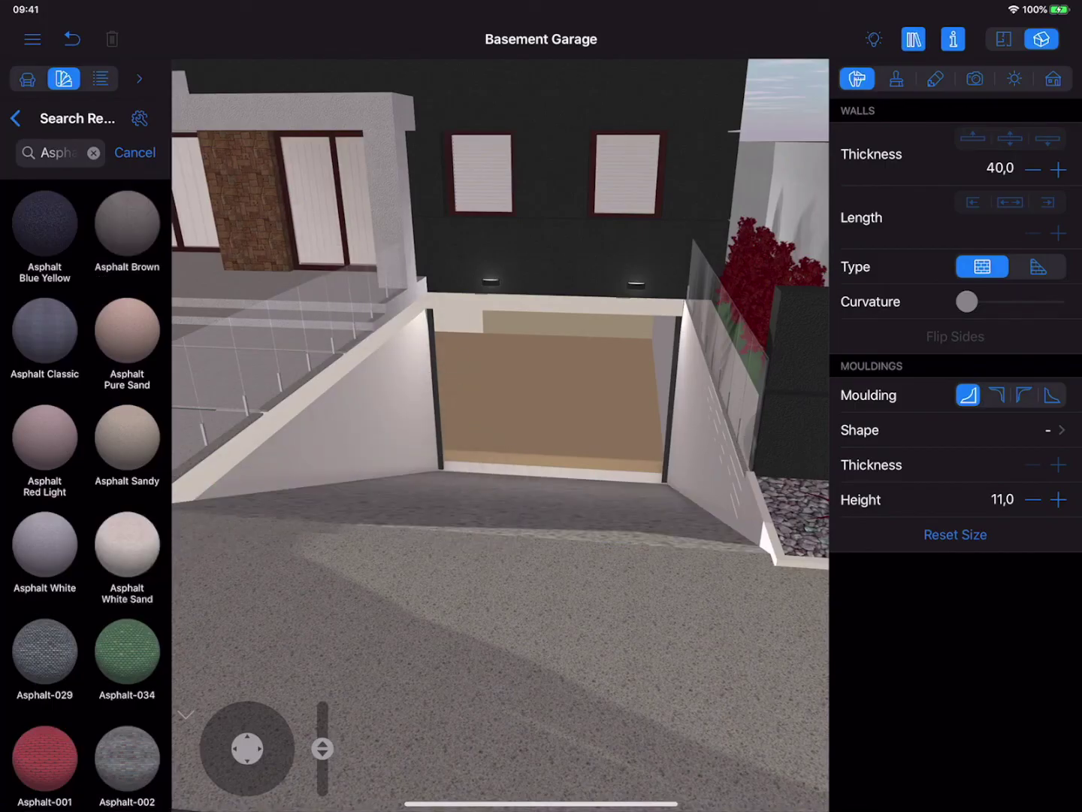